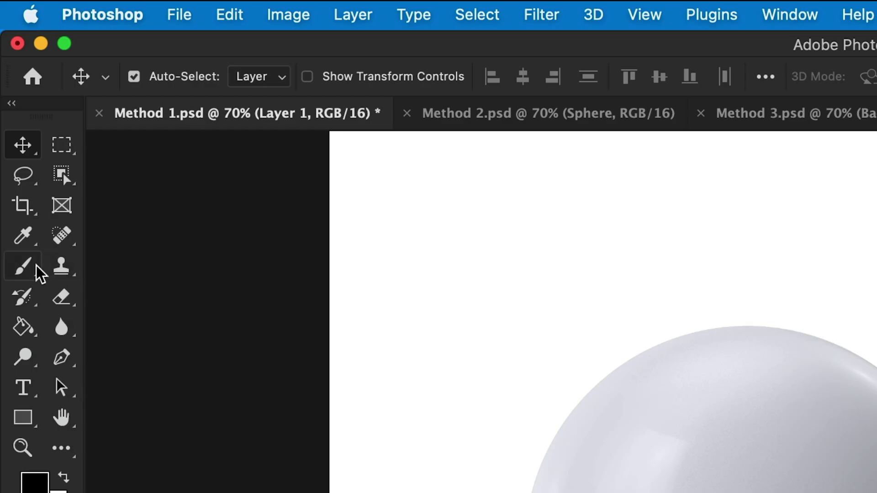
Select the Soft Round Pressure Opacity brush from General Brushes, enlarged to 900 px.
{"action": "left_click", "coordinate": [35, 266]}
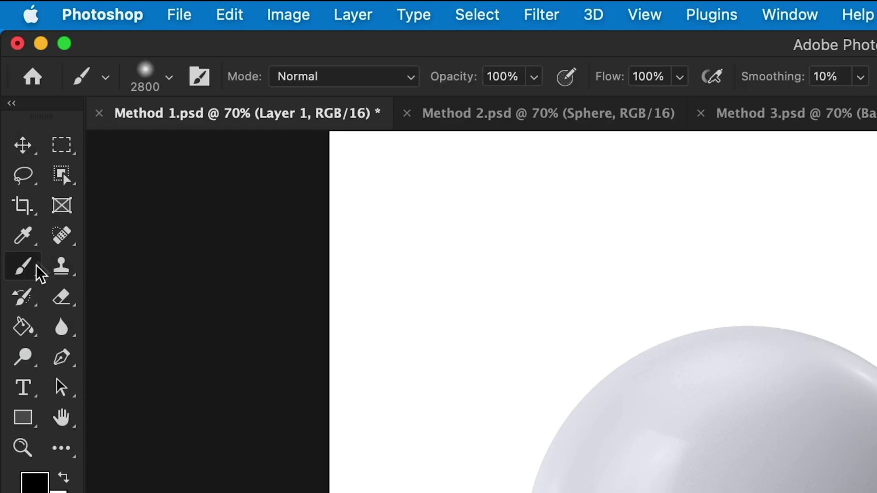
{"action": "left_click", "coordinate": [168, 77]}
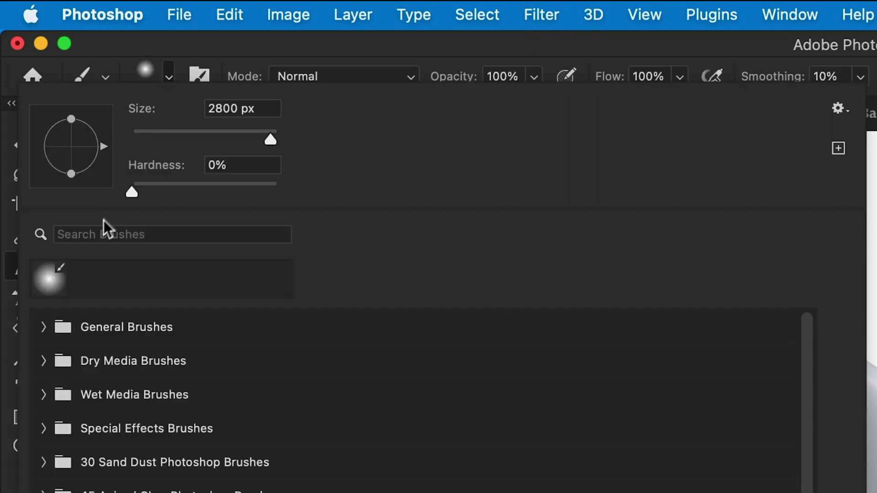
{"action": "left_click", "coordinate": [44, 328]}
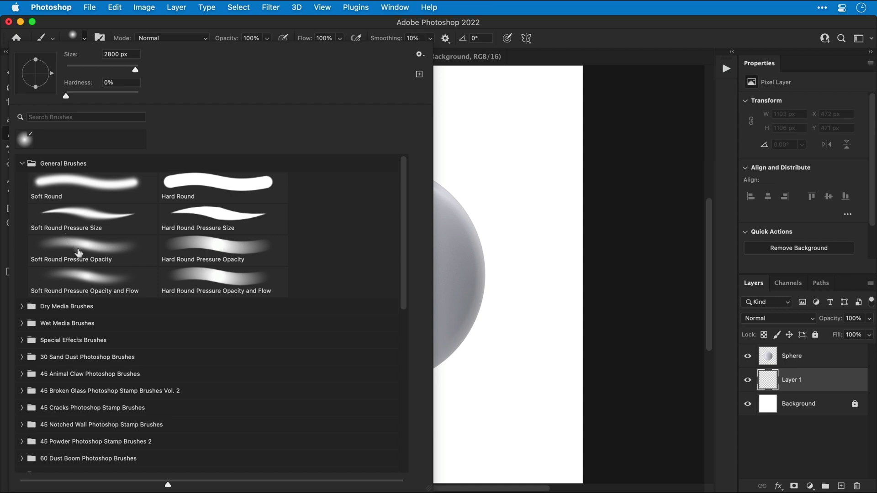
{"action": "left_click", "coordinate": [78, 251]}
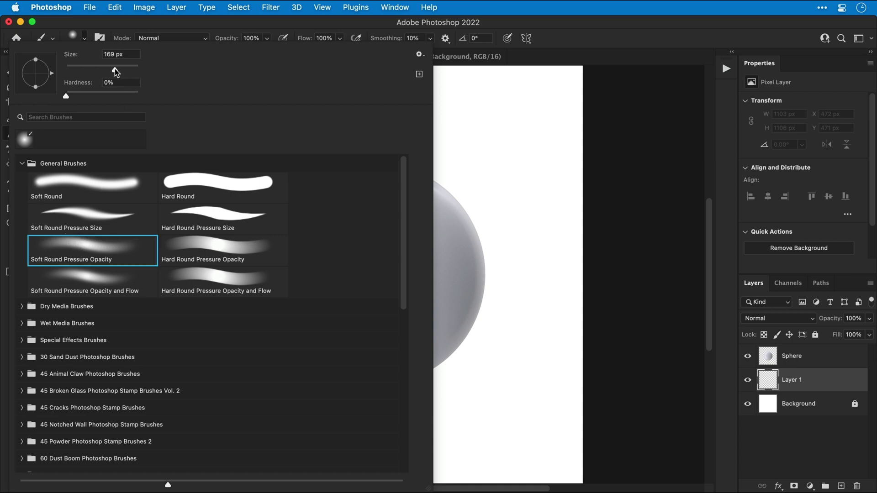
{"action": "left_click", "coordinate": [85, 38]}
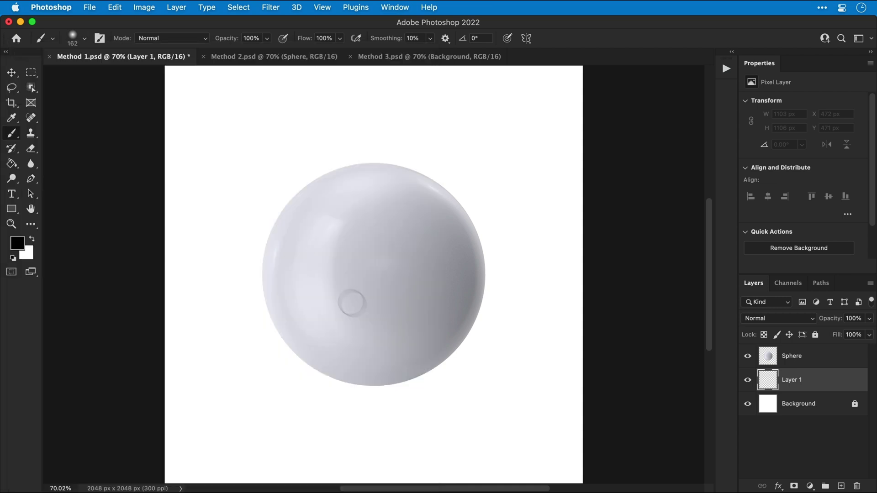
{"action": "key", "text": "bracketright"}
{"action": "key", "text": "bracketright"}
{"action": "key", "text": "bracketright"}
{"action": "key", "text": "bracketright"}
{"action": "key", "text": "bracketright"}
{"action": "key", "text": "bracketright"}
{"action": "key", "text": "bracketright"}
{"action": "key", "text": "bracketright"}
{"action": "key", "text": "bracketright"}
{"action": "key", "text": "bracketright"}
{"action": "key", "text": "bracketright"}
{"action": "key", "text": "bracketright"}
{"action": "key", "text": "bracketright"}
{"action": "key", "text": "bracketright"}
{"action": "key", "text": "bracketright"}
{"action": "key", "text": "bracketright"}
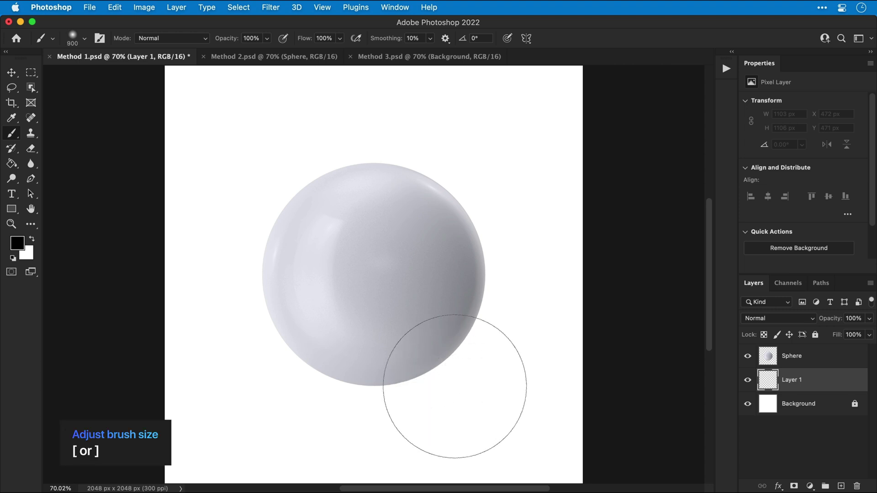
Paint a soft black dab under the sphere and squash it into a flat ellipse.
{"action": "left_click", "coordinate": [373, 342]}
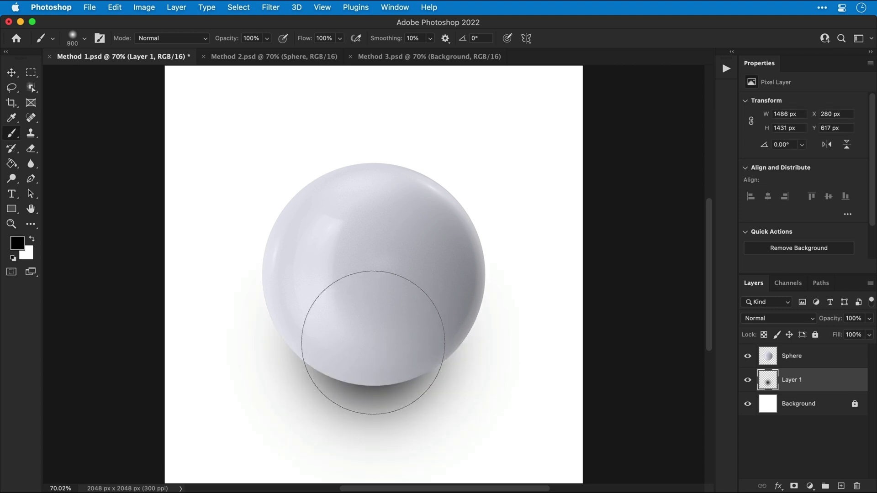
{"action": "key", "text": "super+t"}
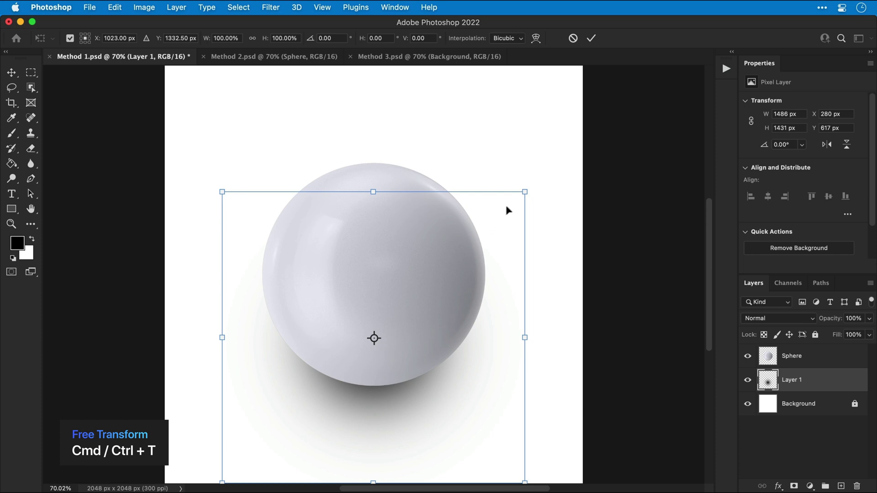
{"action": "left_click_drag", "start_coordinate": [525, 192], "coordinate": [506, 269]}
{"action": "left_click_drag", "start_coordinate": [456, 306], "coordinate": [456, 349]}
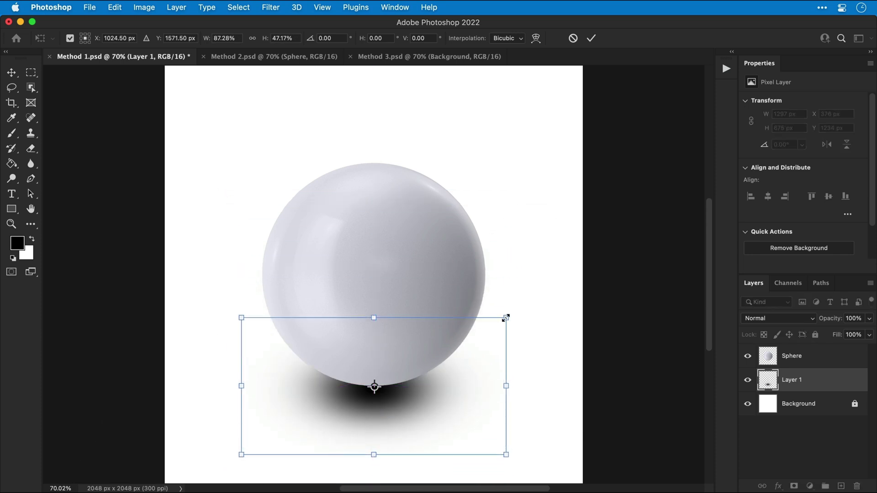
{"action": "left_click_drag", "start_coordinate": [506, 313], "coordinate": [503, 368]}
{"action": "key", "text": "Return"}
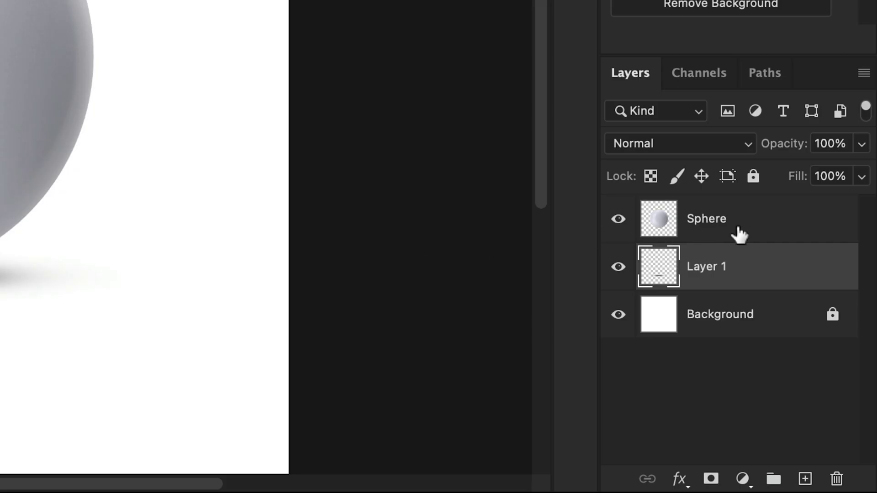
Add Layer 2 above Sphere and clip it to the Sphere layer.
{"action": "left_click", "coordinate": [807, 363]}
{"action": "left_click", "coordinate": [805, 478]}
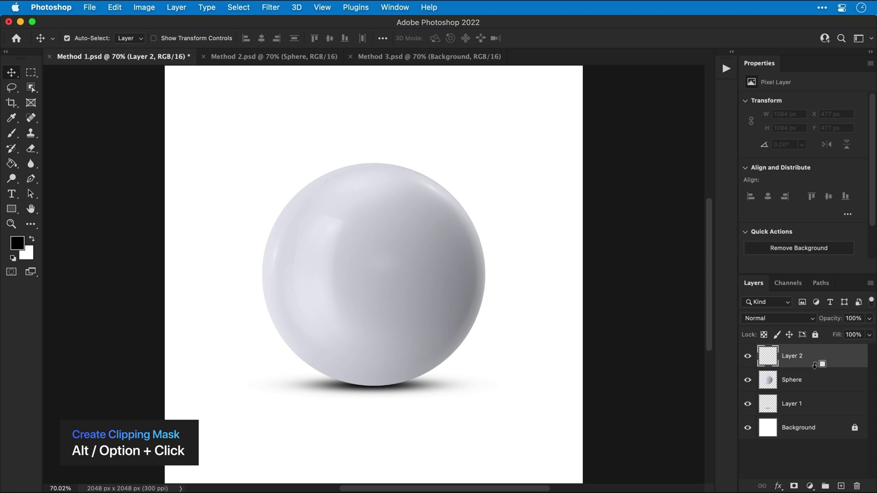
{"action": "left_click", "coordinate": [816, 364], "text": "alt"}
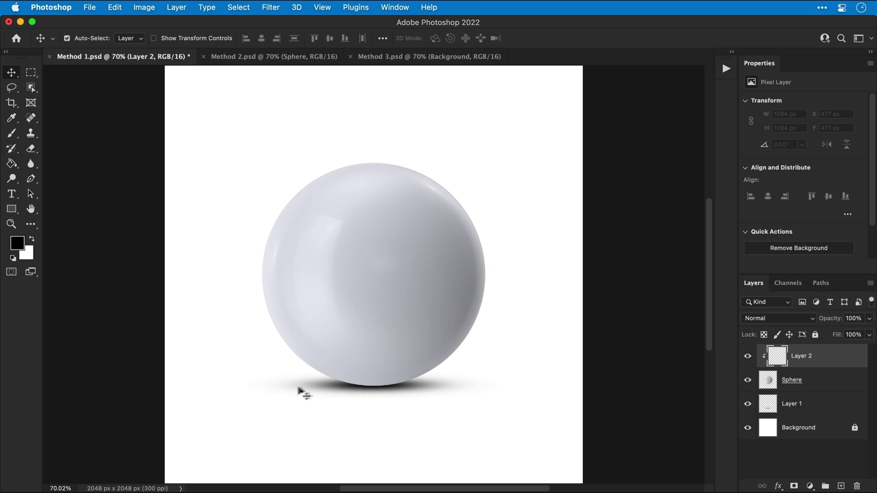
Brush black over the sphere's lower half and set Layer 2's opacity to 76%.
{"action": "key", "text": "b"}
{"action": "mouse_move", "coordinate": [304, 382]}
{"action": "left_mouse_down"}
{"action": "mouse_move", "coordinate": [330, 414]}
{"action": "mouse_move", "coordinate": [521, 370]}
{"action": "left_mouse_up"}
{"action": "key", "text": "v"}
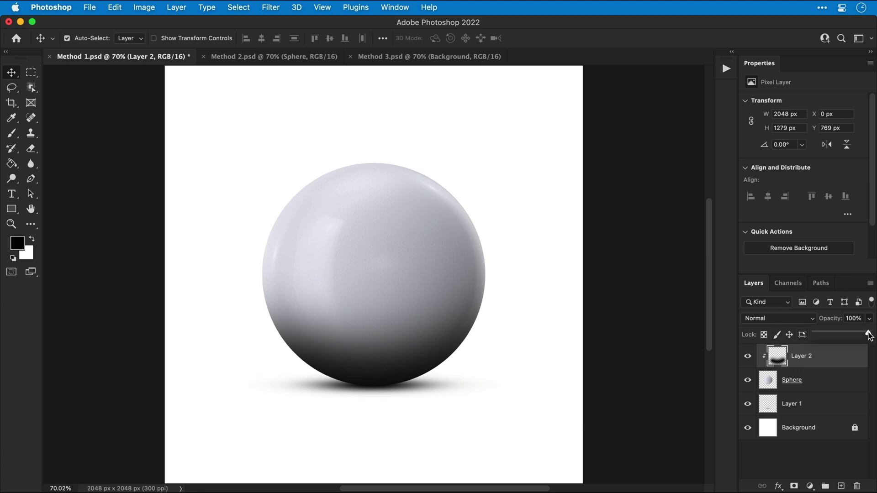
{"action": "mouse_move", "coordinate": [869, 336]}
{"action": "left_mouse_down"}
{"action": "mouse_move", "coordinate": [843, 336]}
{"action": "mouse_move", "coordinate": [859, 334]}
{"action": "left_mouse_up"}
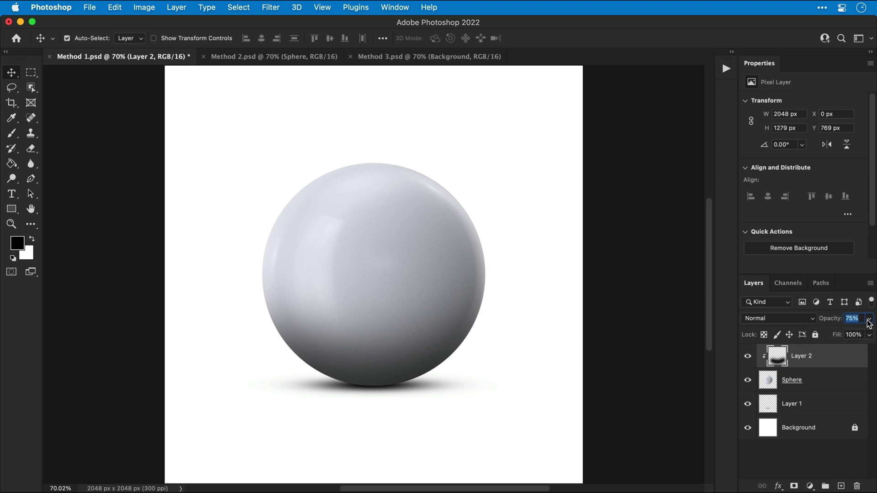
In Method 2.psd, add Layer 1 above Sphere and select a 1055×161 px ellipse under the sphere.
{"action": "left_click", "coordinate": [646, 275]}
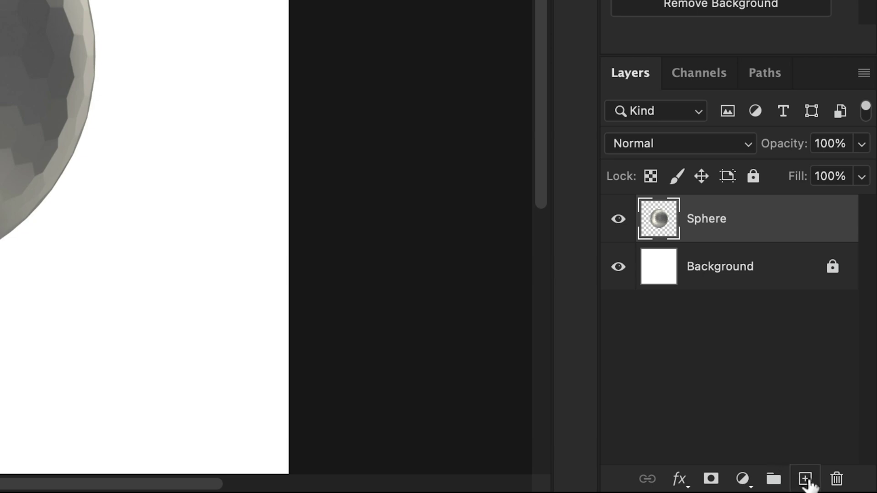
{"action": "left_click", "coordinate": [805, 479]}
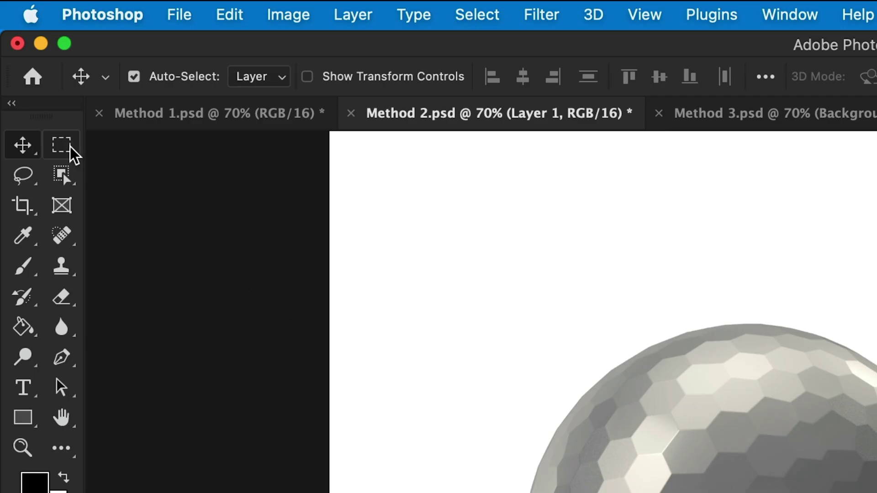
{"action": "left_click", "coordinate": [71, 147]}
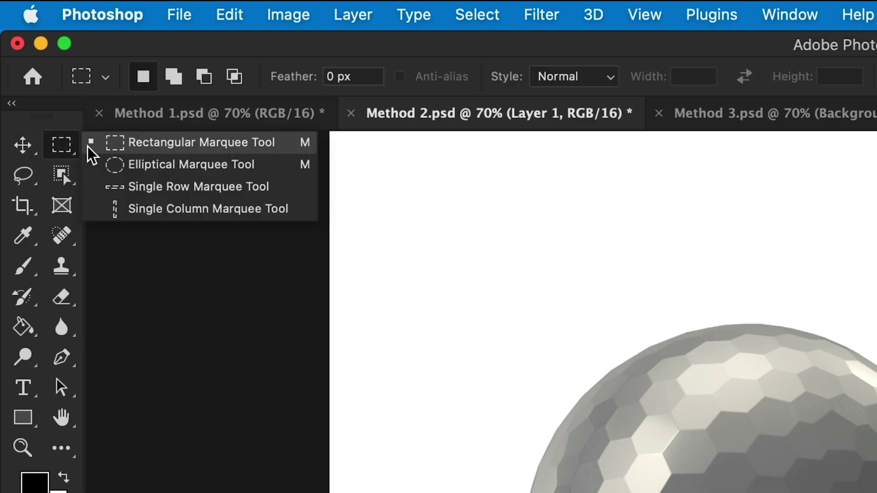
{"action": "left_click", "coordinate": [90, 169]}
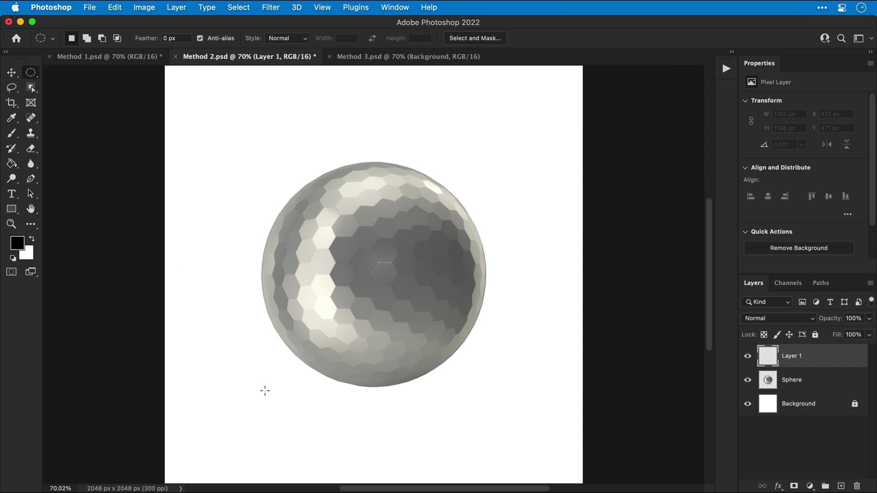
{"action": "left_click_drag", "start_coordinate": [265, 390], "coordinate": [480, 423]}
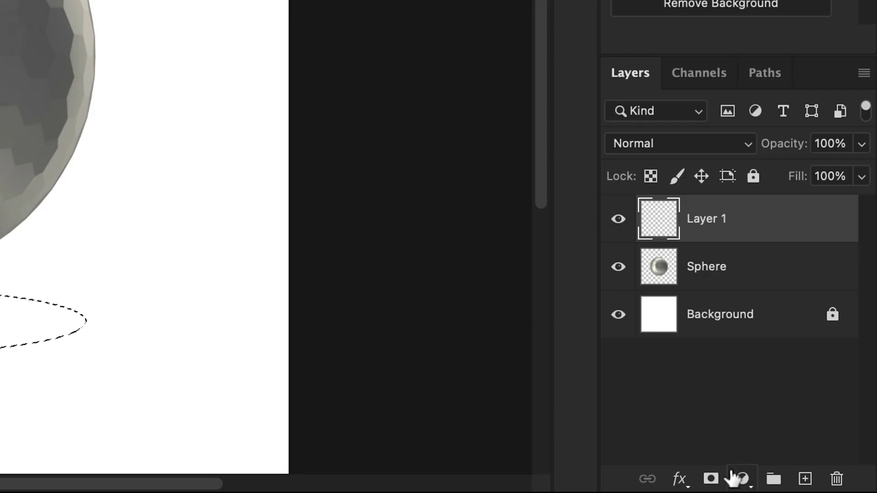
Fill the ellipse with a 0° black-to-transparent Gradient Fill layer, Reverse left off.
{"action": "left_click", "coordinate": [810, 486]}
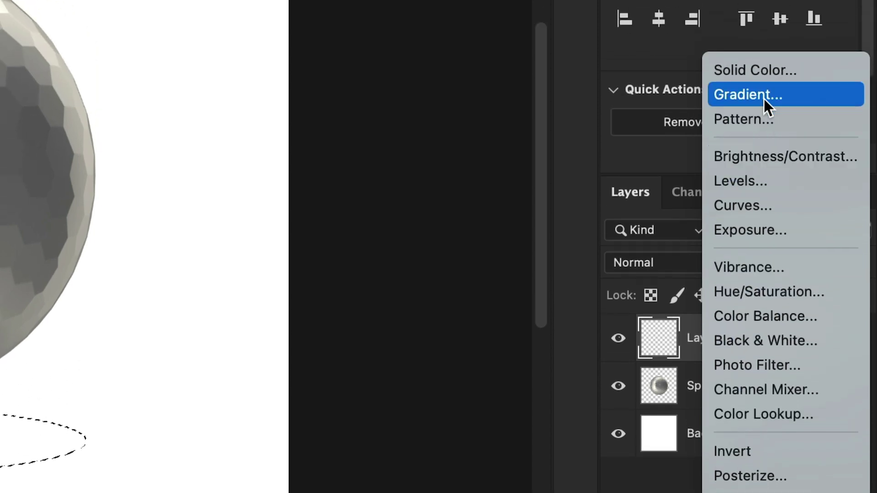
{"action": "left_click", "coordinate": [764, 99]}
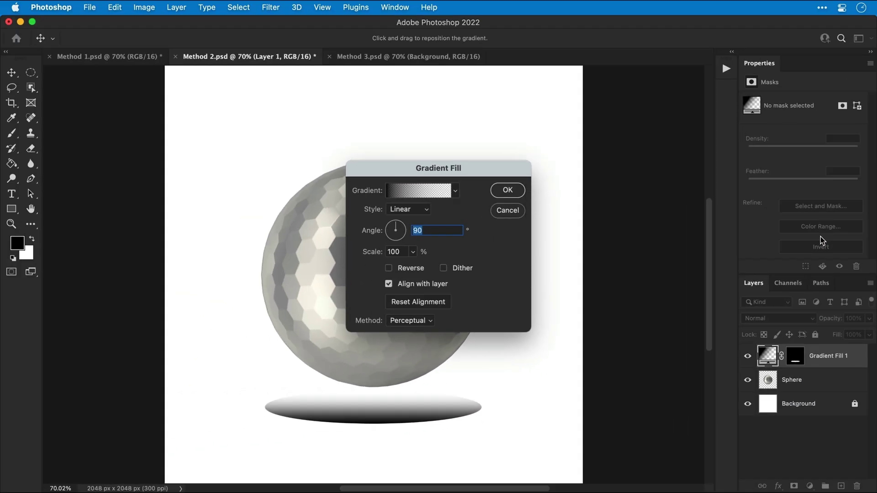
{"action": "type", "text": "0"}
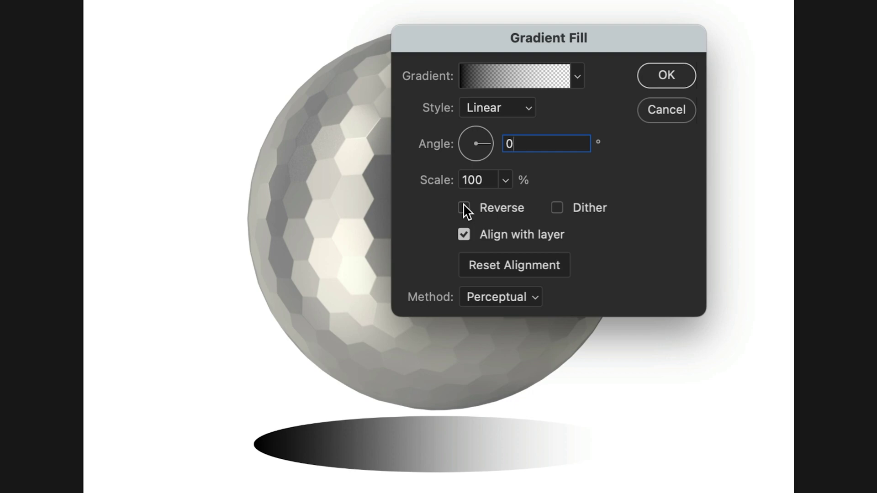
{"action": "left_click", "coordinate": [464, 208]}
{"action": "left_click", "coordinate": [464, 208]}
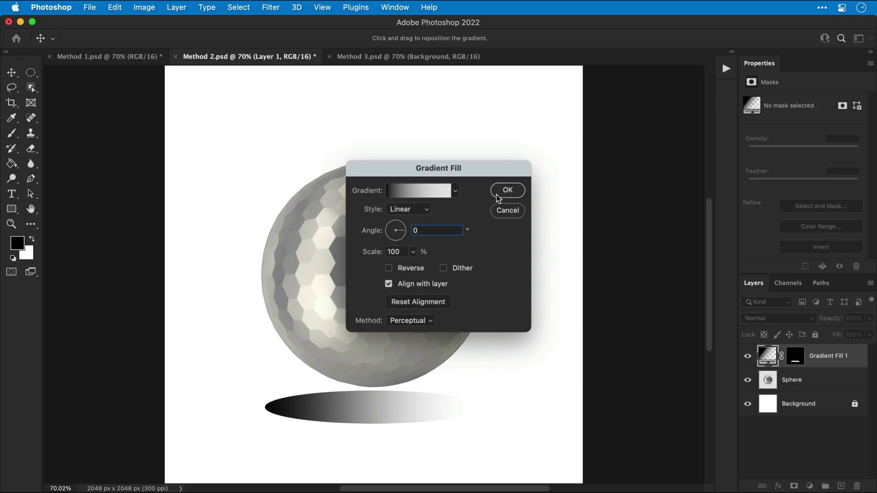
{"action": "left_click", "coordinate": [497, 197]}
Apply Blur Gallery > Tilt-Shift, converting Gradient Fill 1 to a smart object.
{"action": "left_click", "coordinate": [277, 9]}
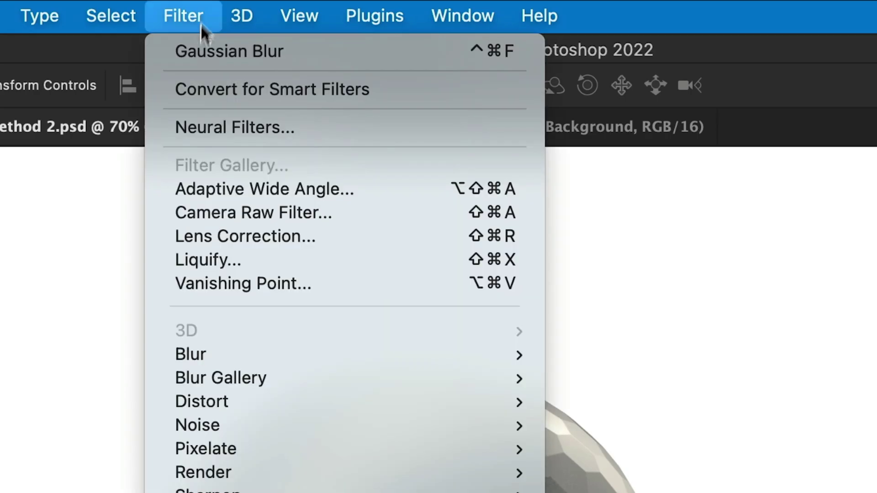
{"action": "mouse_move", "coordinate": [206, 378]}
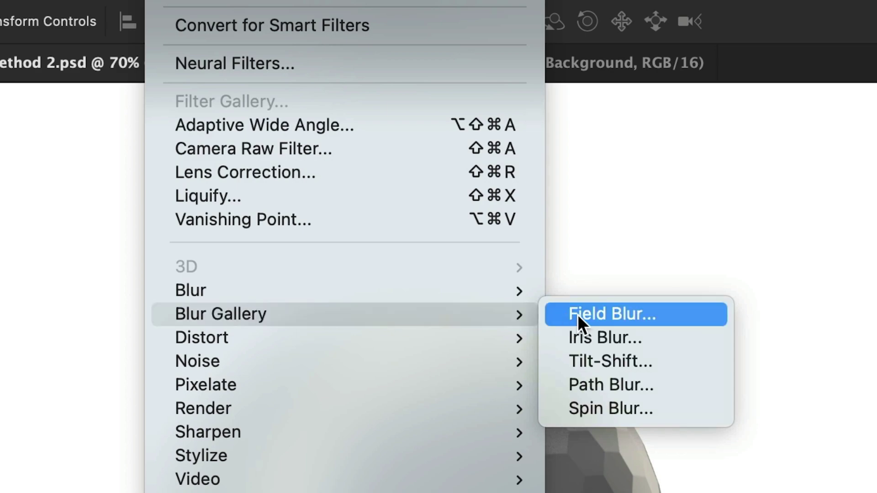
{"action": "left_click", "coordinate": [578, 359]}
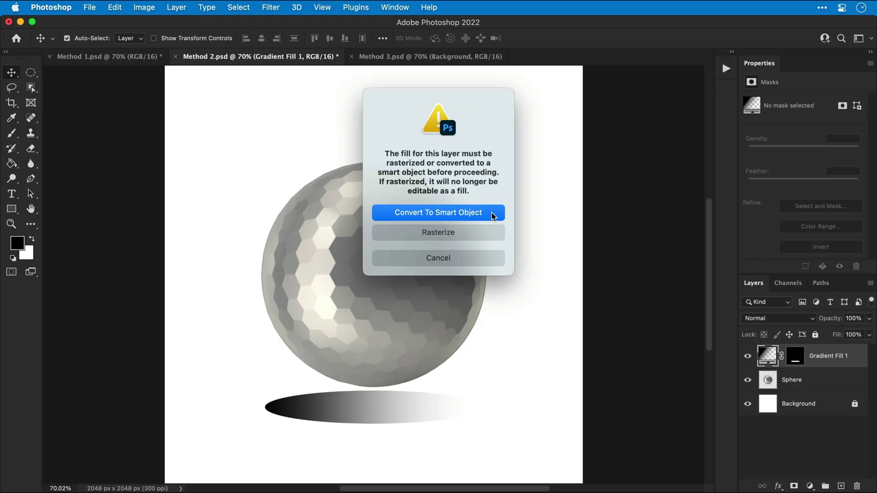
{"action": "left_click", "coordinate": [493, 216]}
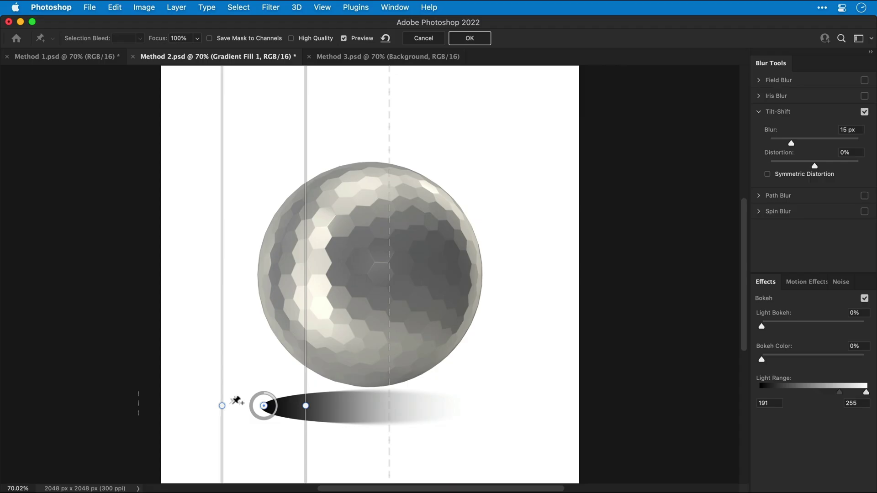
Place the tilt-shift pin on the shadow's tip and set the blur to 22 px.
{"action": "left_click_drag", "start_coordinate": [264, 406], "coordinate": [275, 392]}
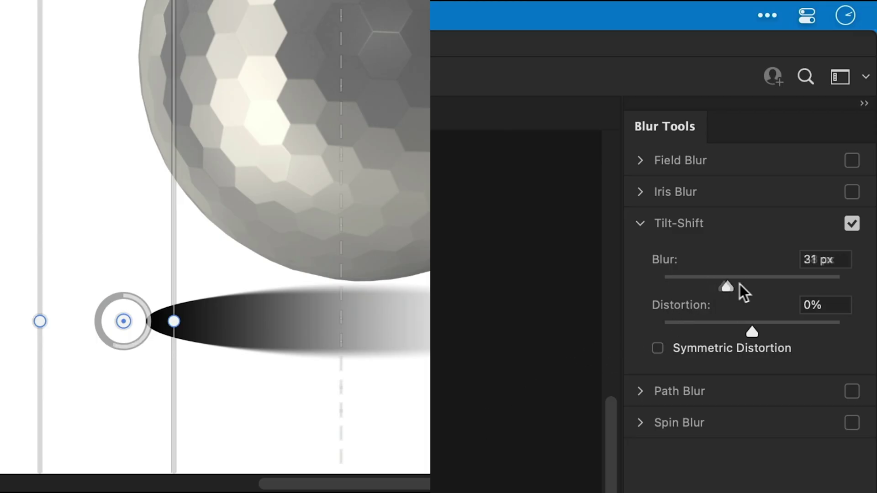
{"action": "left_click_drag", "start_coordinate": [740, 283], "coordinate": [715, 281]}
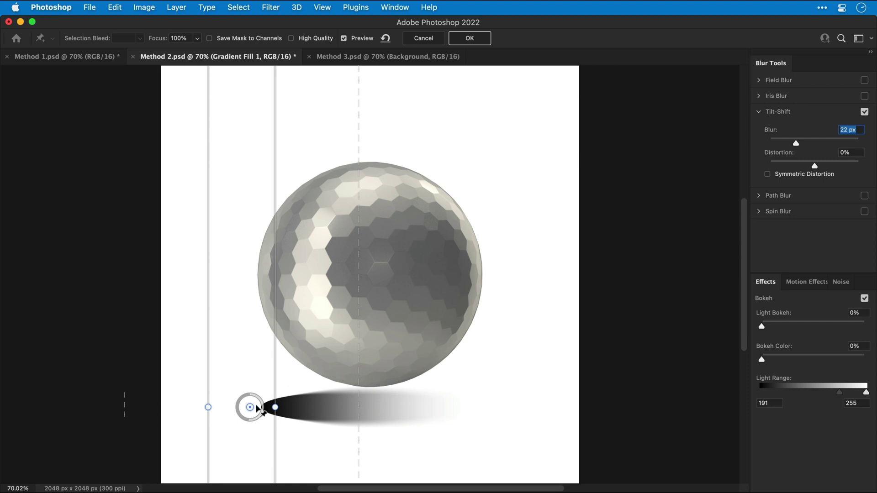
{"action": "left_click_drag", "start_coordinate": [123, 321], "coordinate": [52, 323]}
{"action": "left_click_drag", "start_coordinate": [212, 408], "coordinate": [198, 407]}
Commit the blur, then shrink the shadow and move it up under the sphere.
{"action": "key", "text": "Return"}
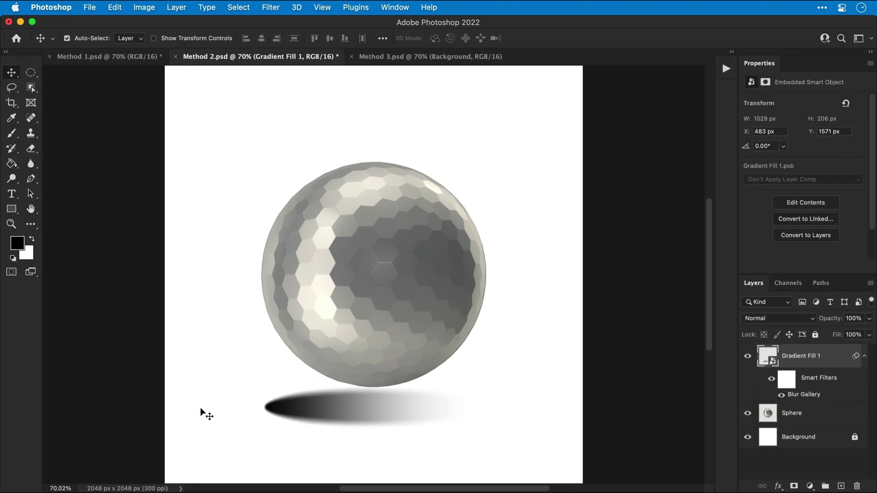
{"action": "key", "text": "super+t"}
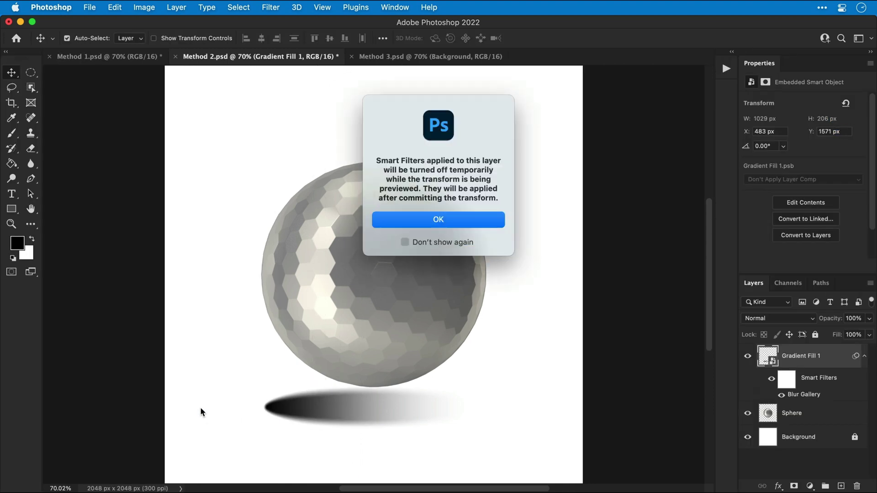
{"action": "left_click", "coordinate": [417, 221]}
{"action": "left_click_drag", "start_coordinate": [481, 390], "coordinate": [471, 397]}
{"action": "key", "text": "Return"}
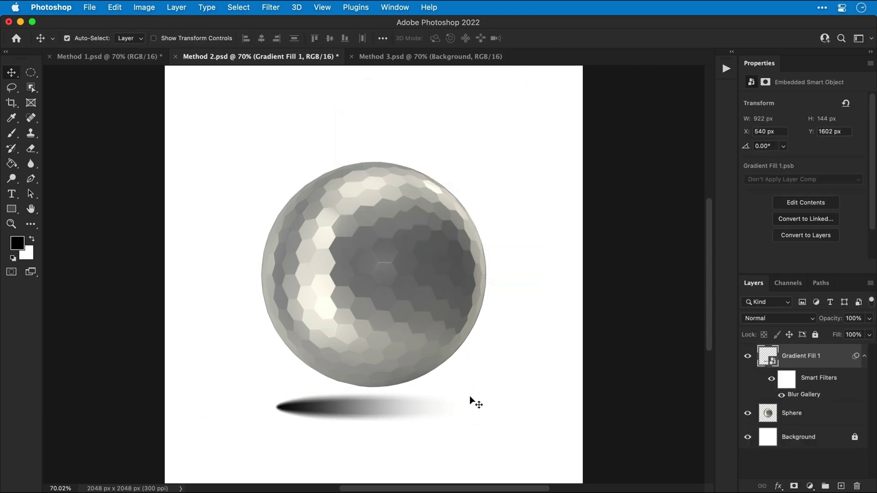
{"action": "left_click_drag", "start_coordinate": [401, 415], "coordinate": [469, 385]}
Send the shadow layer below Sphere and stretch it flatter and wider.
{"action": "key", "text": "super+bracketleft"}
{"action": "key", "text": "super+t"}
{"action": "left_click_drag", "start_coordinate": [539, 370], "coordinate": [559, 380]}
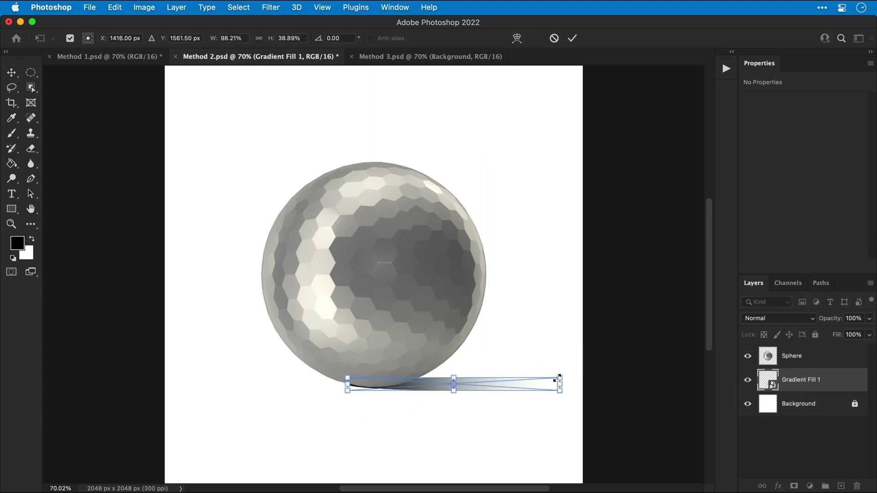
{"action": "key", "text": "Return"}
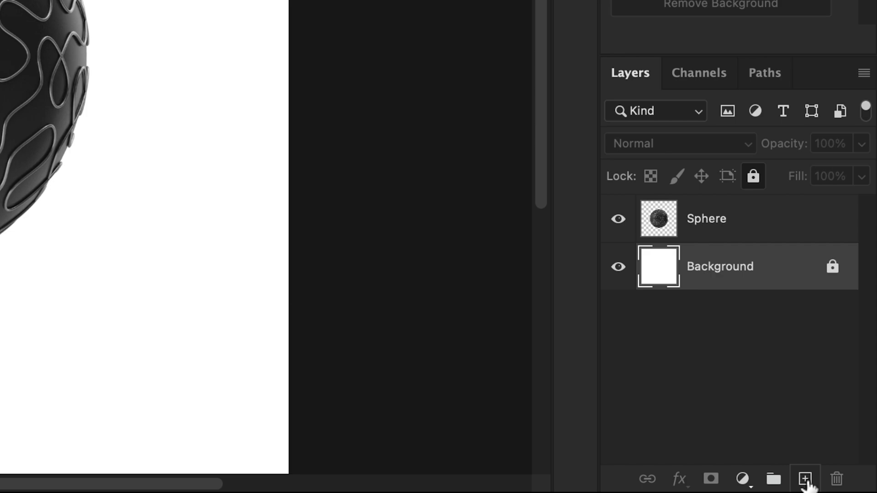
Add a new Layer 1 and select an ellipse about 775 px wide below the sphere.
{"action": "left_click", "coordinate": [805, 479]}
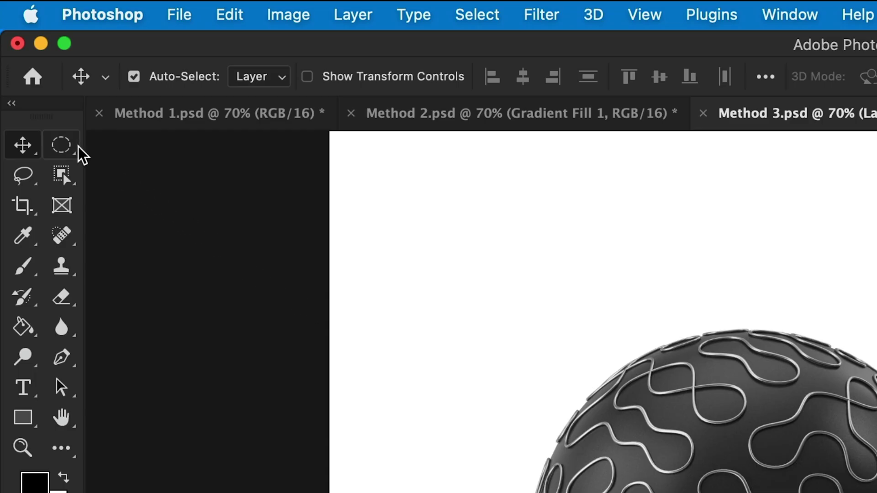
{"action": "left_click", "coordinate": [77, 148]}
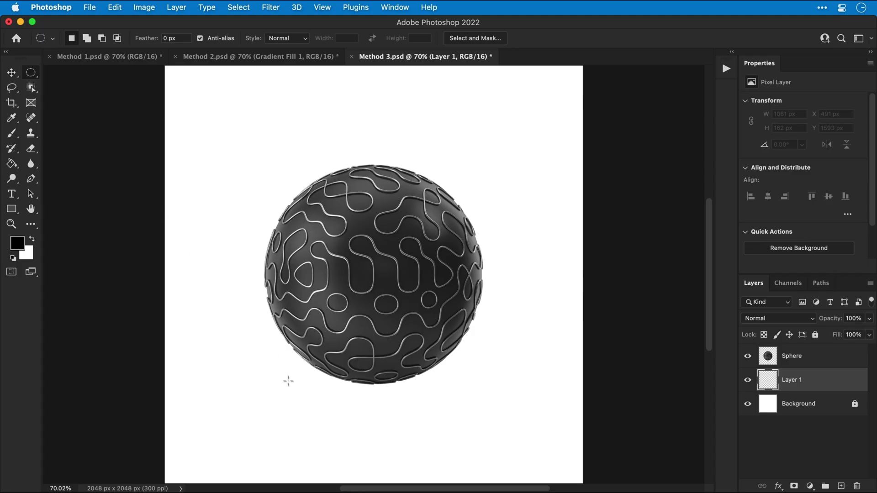
{"action": "left_click_drag", "start_coordinate": [594, 492], "coordinate": [717, 492]}
{"action": "left_click_drag", "start_coordinate": [359, 403], "coordinate": [451, 413]}
Paint the elliptical selection solid black and add a layer mask to Layer 1.
{"action": "left_click", "coordinate": [24, 267]}
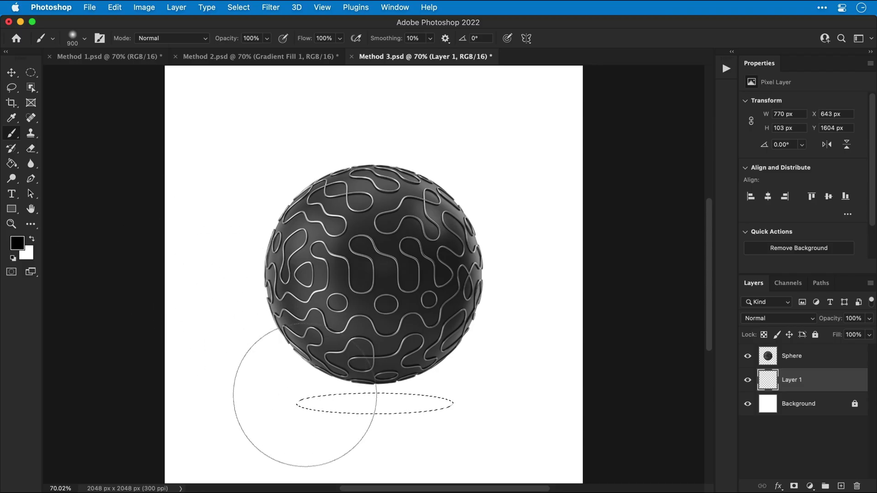
{"action": "left_click_drag", "start_coordinate": [304, 396], "coordinate": [484, 401]}
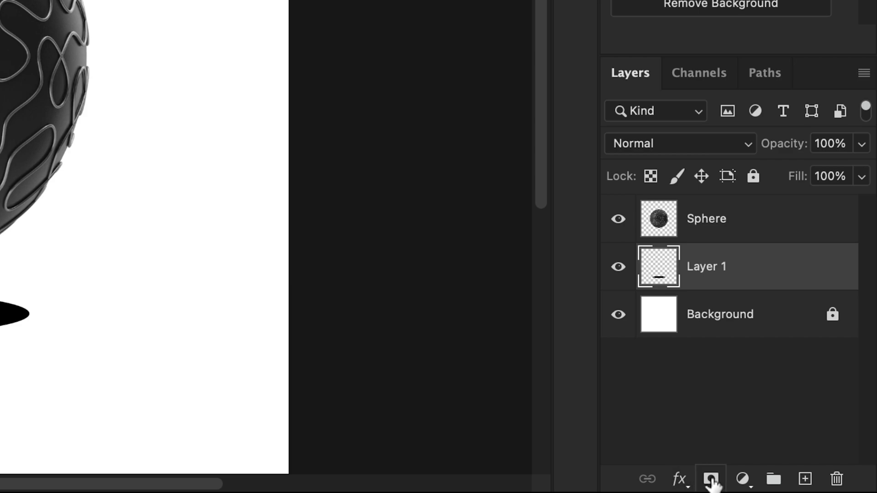
{"action": "left_click", "coordinate": [711, 480]}
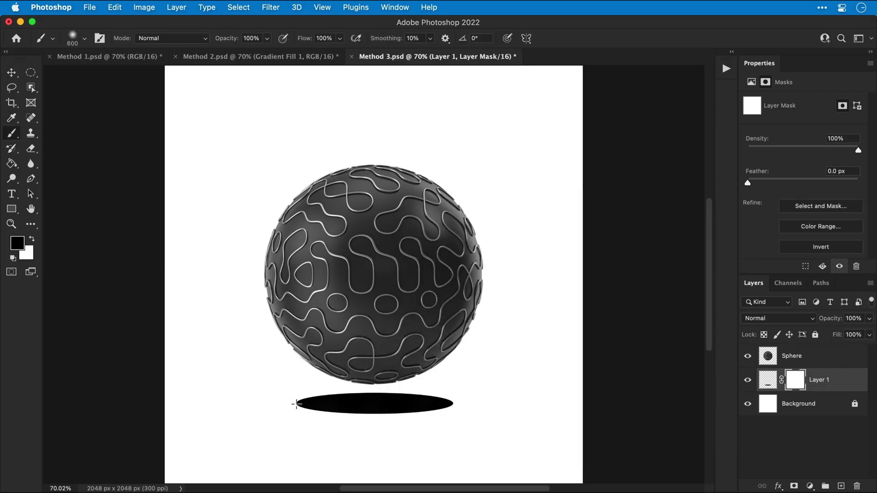
Paint black on the mask to fade both ends of the shadow ellipse.
{"action": "left_click", "coordinate": [295, 404]}
{"action": "left_click", "coordinate": [452, 404]}
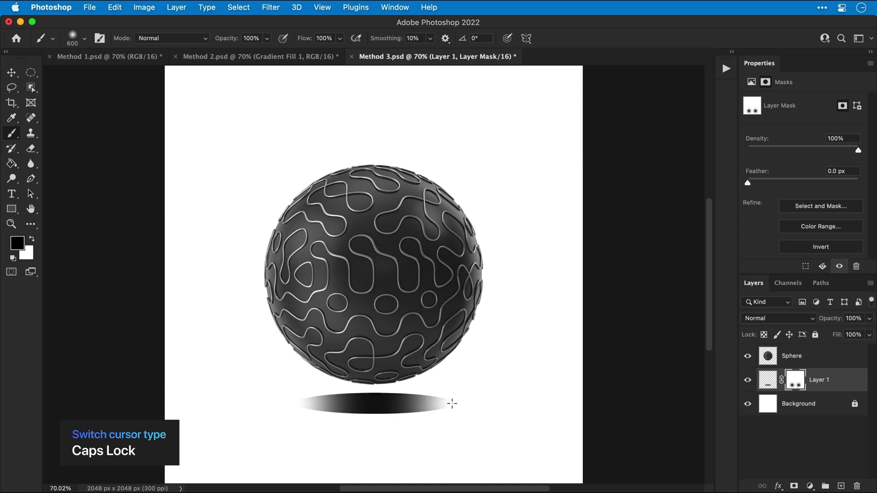
{"action": "left_click", "coordinate": [402, 404]}
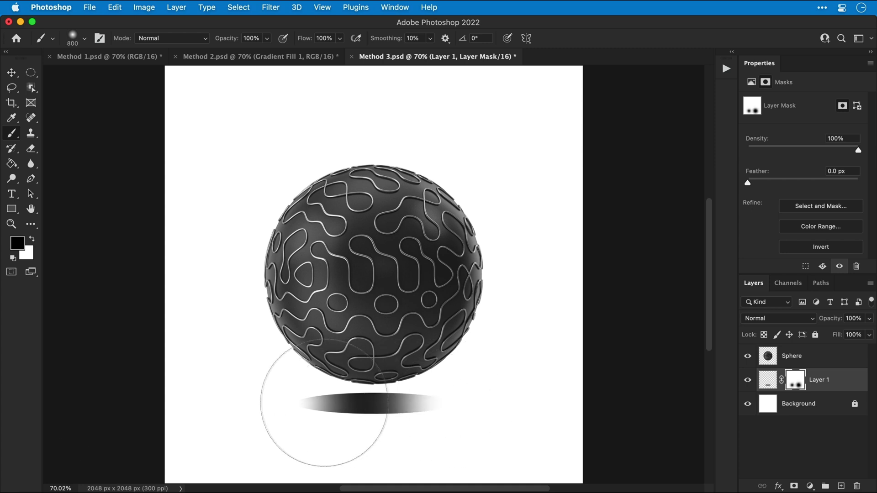
{"action": "left_click", "coordinate": [350, 404]}
Target Layer 1's pixels and apply Filter > Blur > Gaussian Blur.
{"action": "key", "text": "v"}
{"action": "key", "text": "super+2"}
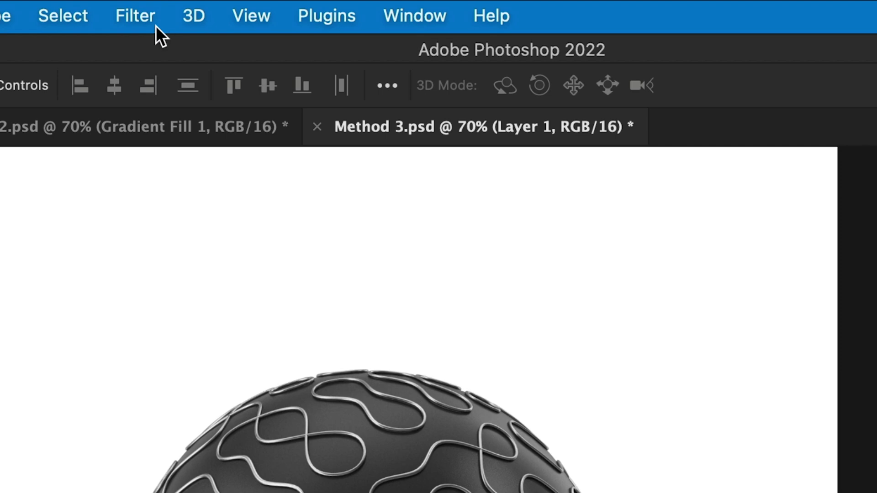
{"action": "left_click", "coordinate": [135, 16]}
{"action": "mouse_move", "coordinate": [164, 355]}
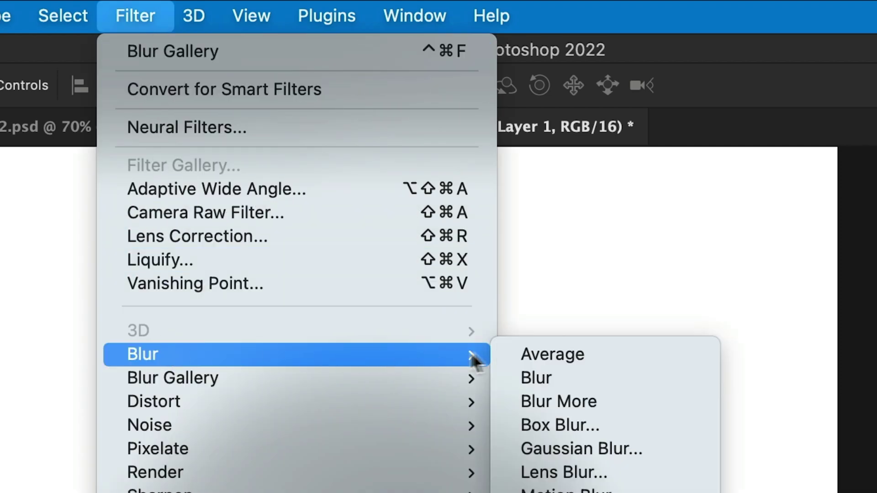
{"action": "left_click", "coordinate": [514, 448]}
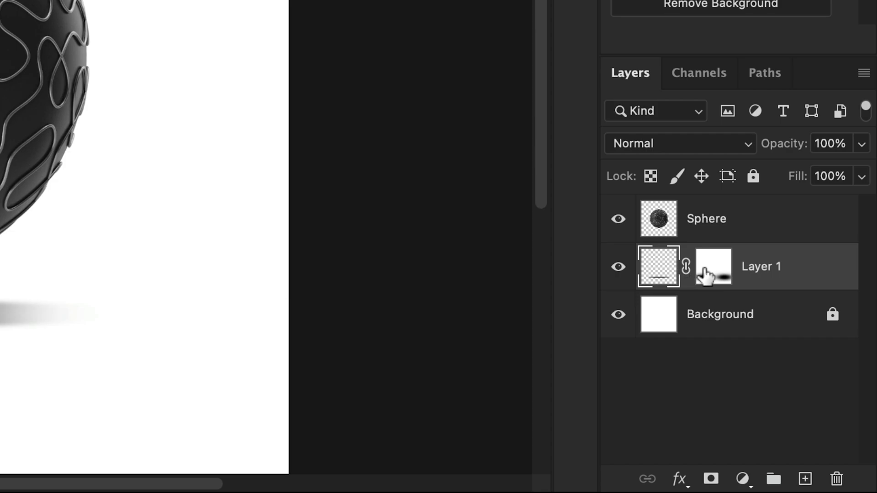
Paint on Layer 1's mask to erase the shadow's left and right ends.
{"action": "left_click", "coordinate": [795, 380]}
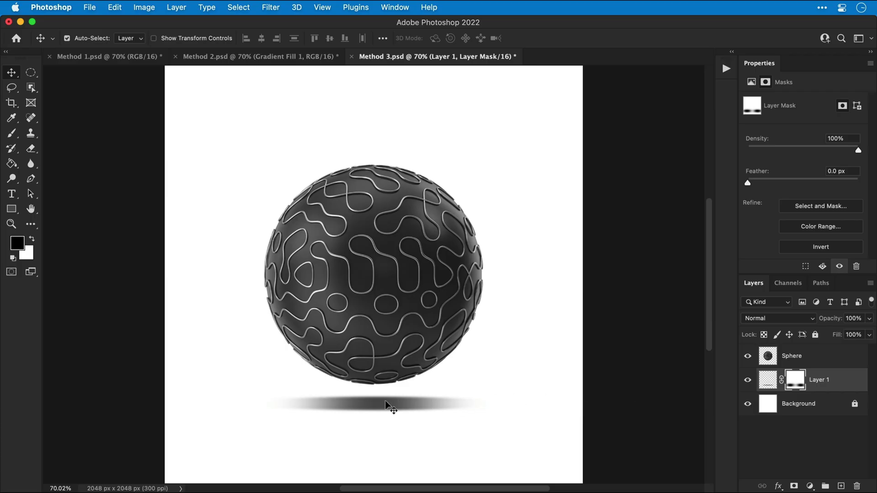
{"action": "key", "text": "b"}
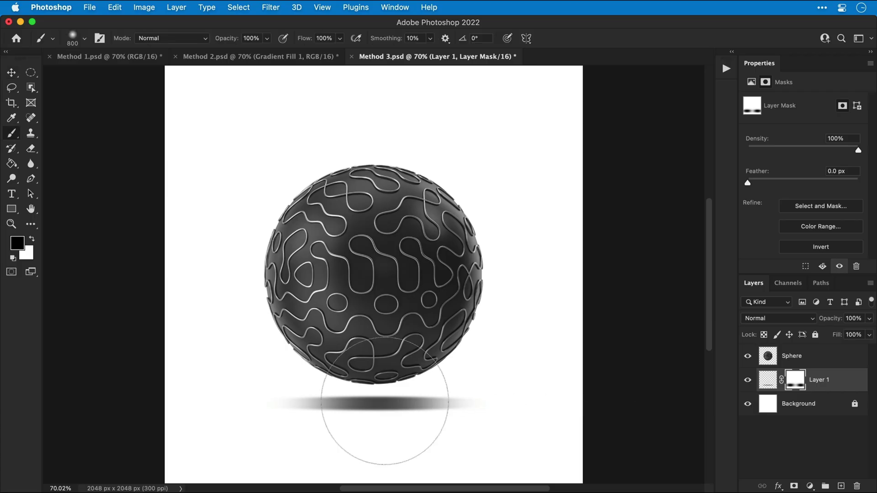
{"action": "left_click", "coordinate": [313, 401]}
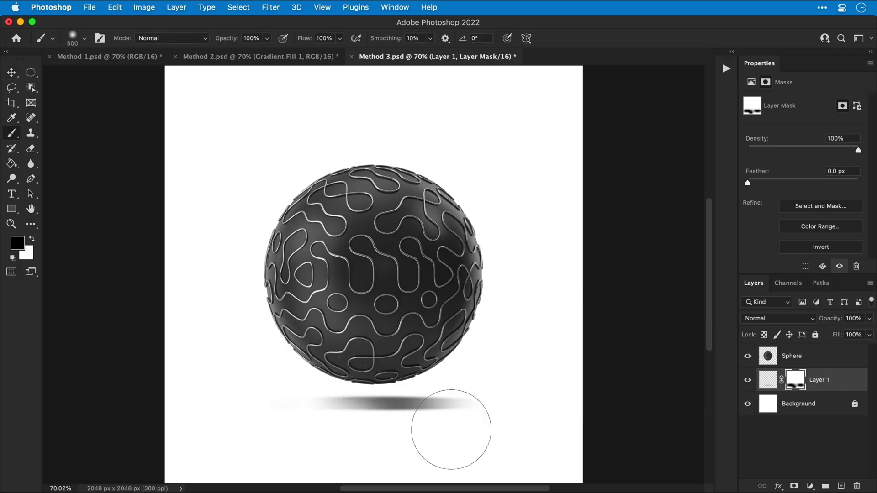
{"action": "left_click", "coordinate": [451, 431]}
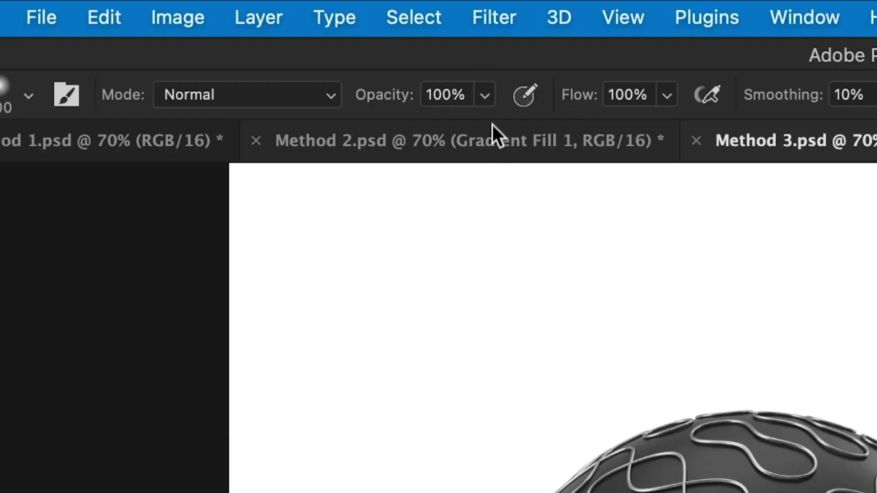
At 33% brush opacity, restore the shadow's left end and darken its centre on the mask.
{"action": "left_click", "coordinate": [485, 96]}
{"action": "left_click_drag", "start_coordinate": [486, 126], "coordinate": [393, 128]}
{"action": "left_click", "coordinate": [483, 95]}
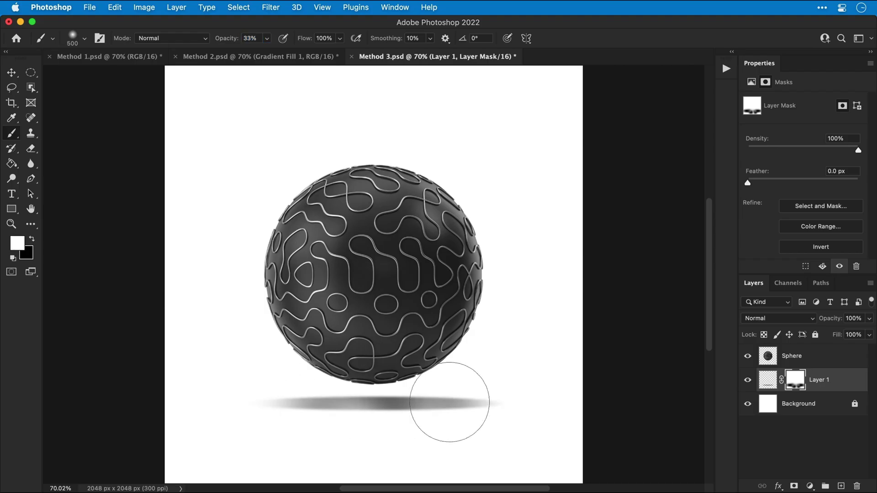
{"action": "key", "text": "x"}
{"action": "left_click_drag", "start_coordinate": [274, 417], "coordinate": [320, 408]}
{"action": "key", "text": "x"}
{"action": "left_click_drag", "start_coordinate": [512, 401], "coordinate": [368, 400]}
Nudge the shadow up under the sphere, then fade its left end and even its density.
{"action": "key", "text": "v"}
{"action": "key", "text": "shift+Up"}
{"action": "key", "text": "shift+Up"}
{"action": "key", "text": "shift+Up"}
{"action": "key", "text": "shift+Up"}
{"action": "key", "text": "shift+Up"}
{"action": "key", "text": "shift+Up"}
{"action": "key", "text": "shift+Up"}
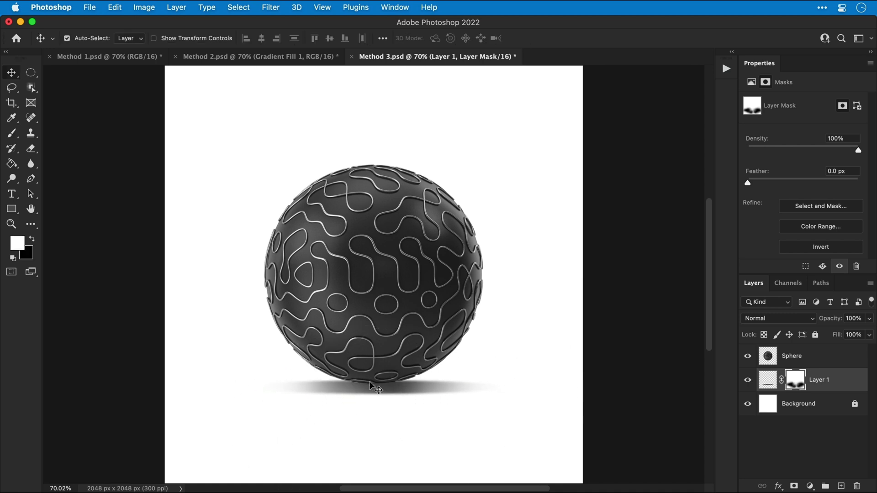
{"action": "key", "text": "b"}
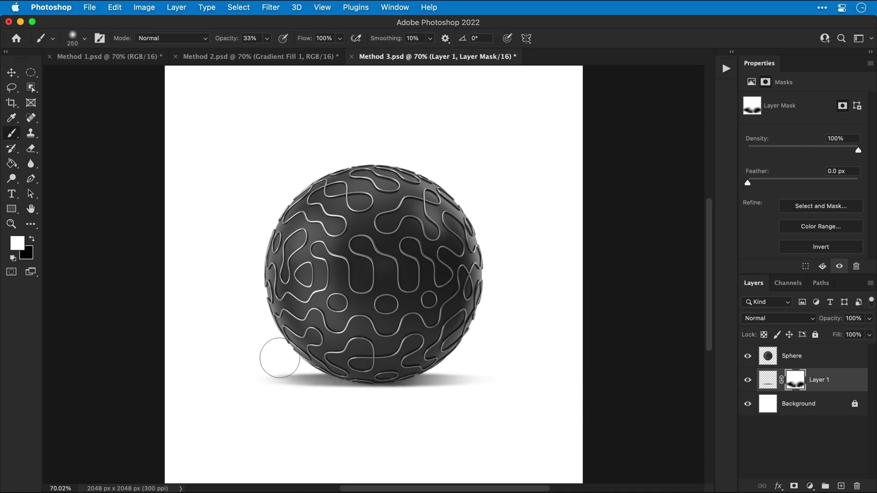
{"action": "key", "text": "x"}
{"action": "mouse_move", "coordinate": [255, 362]}
{"action": "left_mouse_down"}
{"action": "mouse_move", "coordinate": [274, 391]}
{"action": "mouse_move", "coordinate": [289, 362]}
{"action": "mouse_move", "coordinate": [324, 365]}
{"action": "left_mouse_up"}
{"action": "mouse_move", "coordinate": [454, 402]}
{"action": "left_mouse_down"}
{"action": "mouse_move", "coordinate": [349, 402]}
{"action": "mouse_move", "coordinate": [358, 372]}
{"action": "mouse_move", "coordinate": [392, 361]}
{"action": "left_mouse_up"}
{"action": "key", "text": "x"}
{"action": "key", "text": "x"}
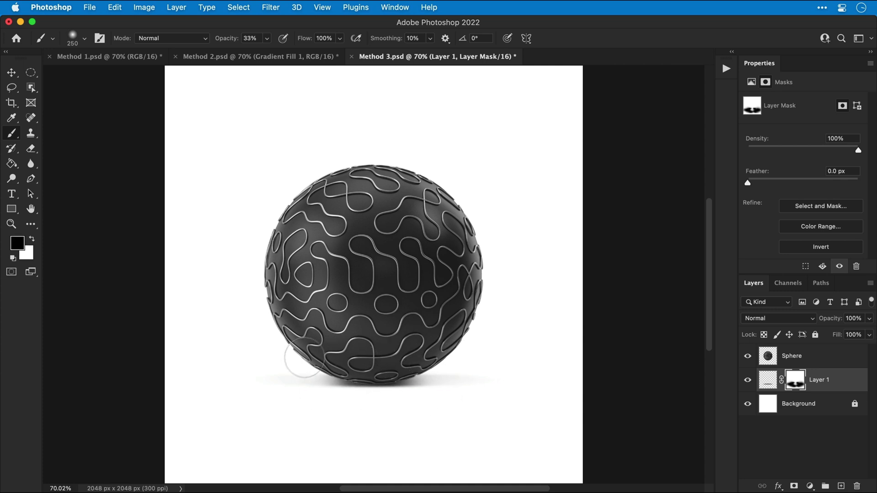
Free Transform the shadow wider on both sides.
{"action": "key", "text": "super+t"}
{"action": "left_click_drag", "start_coordinate": [236, 380], "coordinate": [202, 379]}
{"action": "key", "text": "Return"}
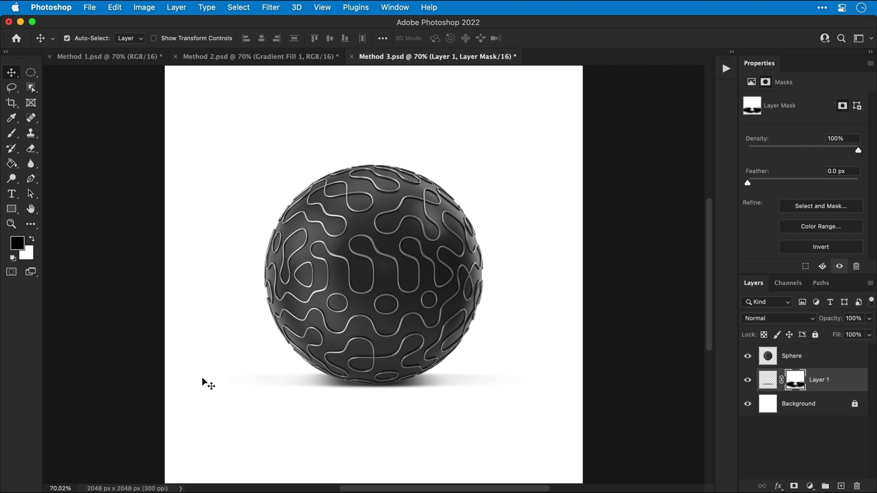